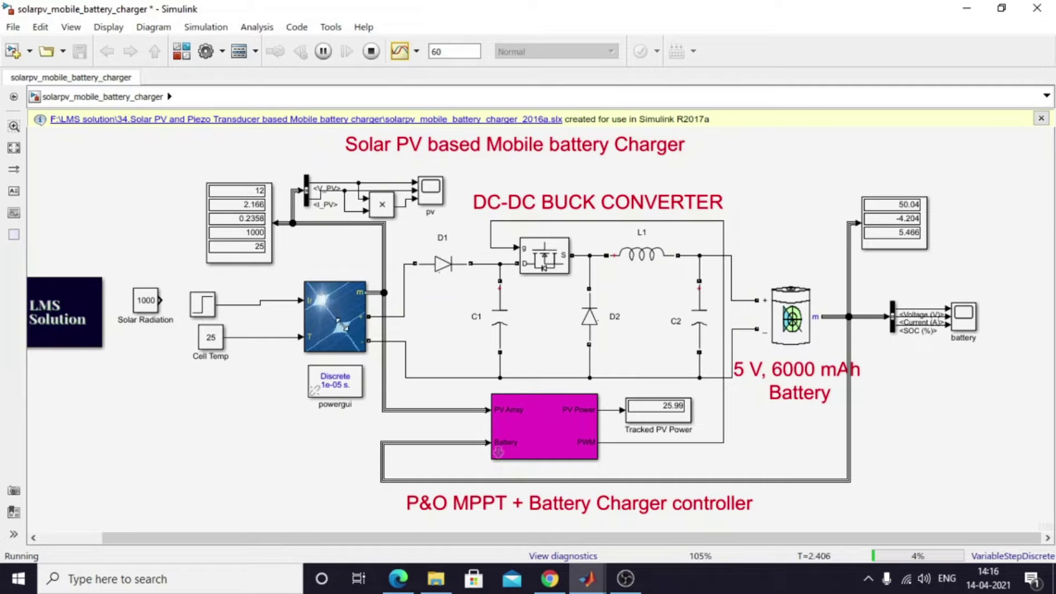
Open the PV Array block's parameters and inspect its parallel strings setting
{"action": "left_click", "coordinate": [341, 324]}
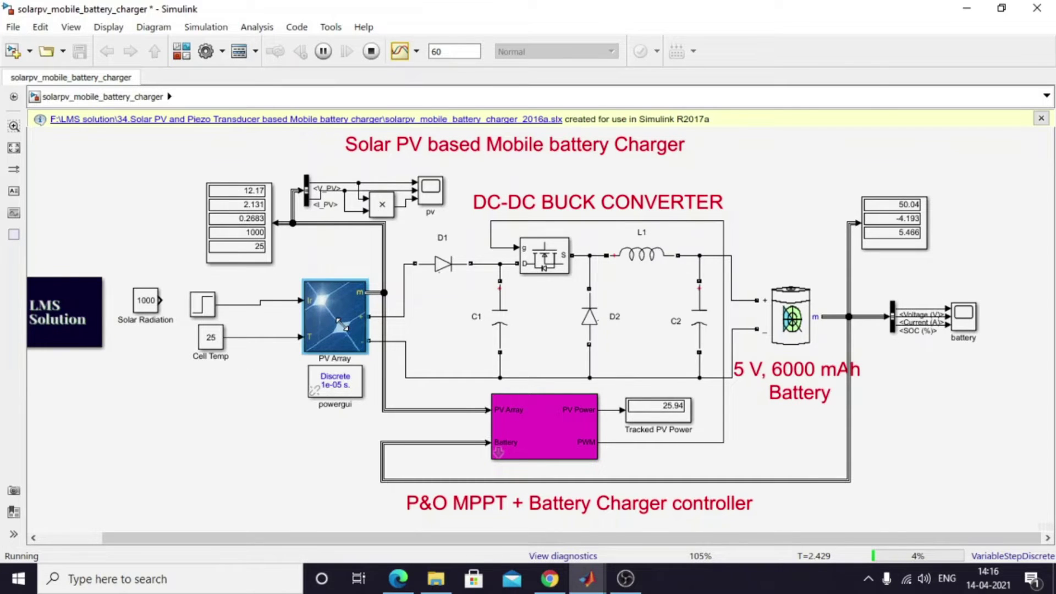
{"action": "double_click", "coordinate": [341, 325]}
{"action": "left_click_drag", "start_coordinate": [301, 114], "coordinate": [424, 54]}
{"action": "left_click", "coordinate": [262, 197]}
{"action": "double_click", "coordinate": [215, 205]}
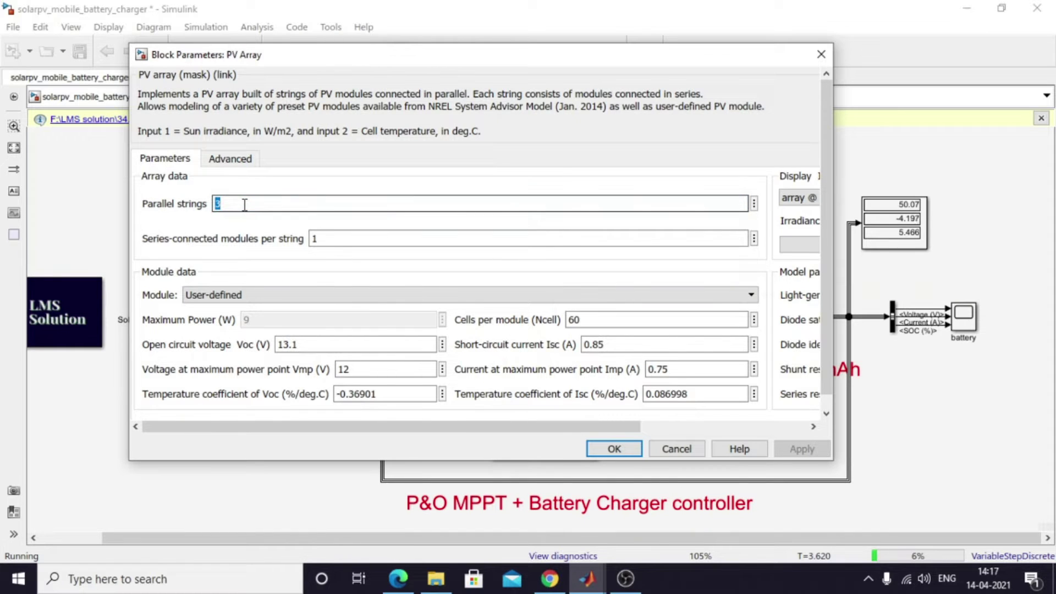
{"action": "left_click", "coordinate": [193, 206]}
{"action": "type", "text": "3"}
{"action": "double_click", "coordinate": [215, 204]}
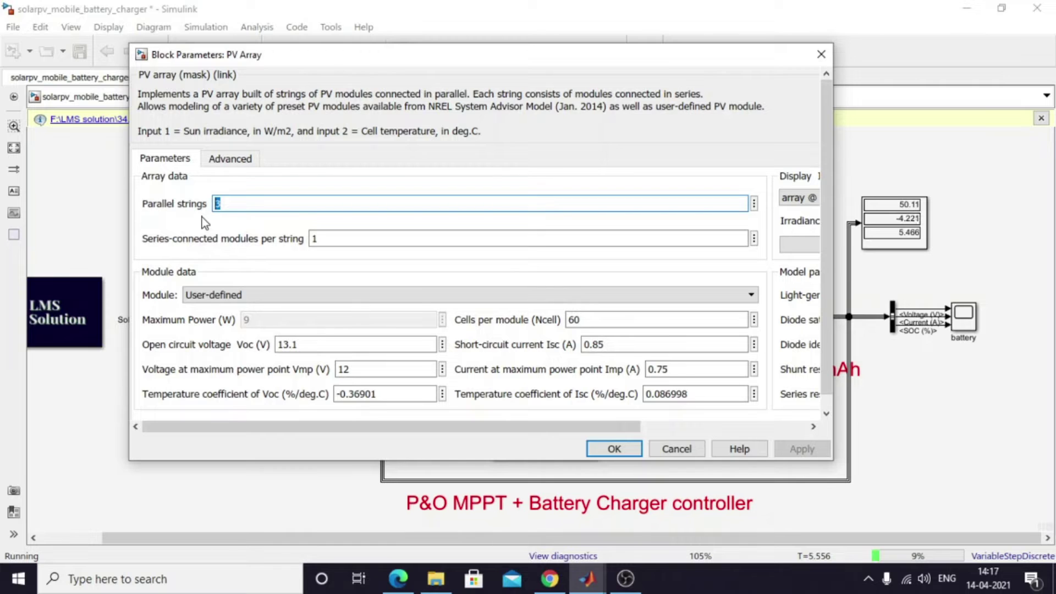
{"action": "type", "text": "1"}
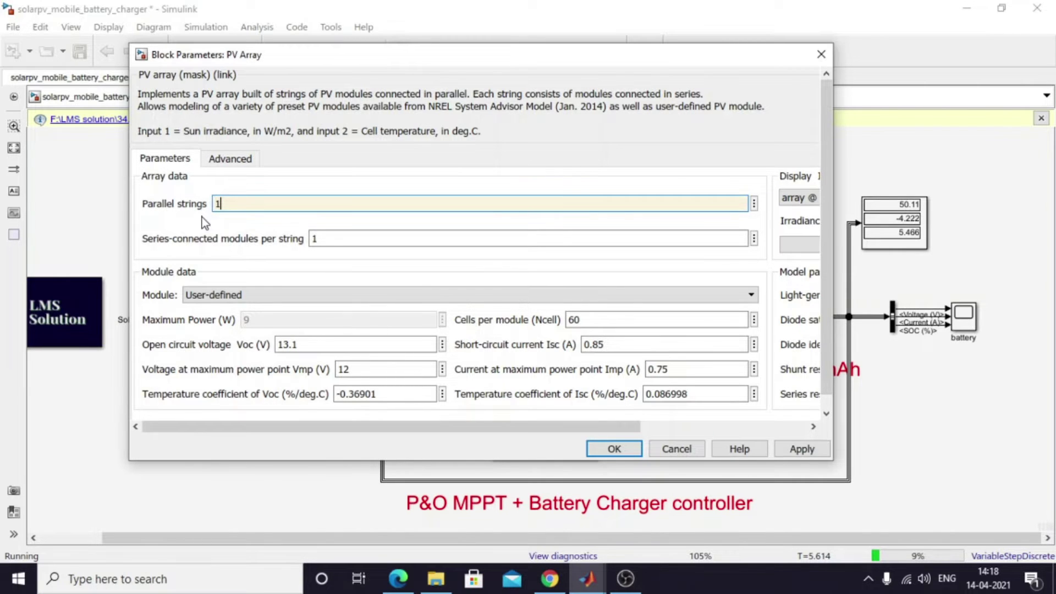
{"action": "left_click", "coordinate": [686, 448]}
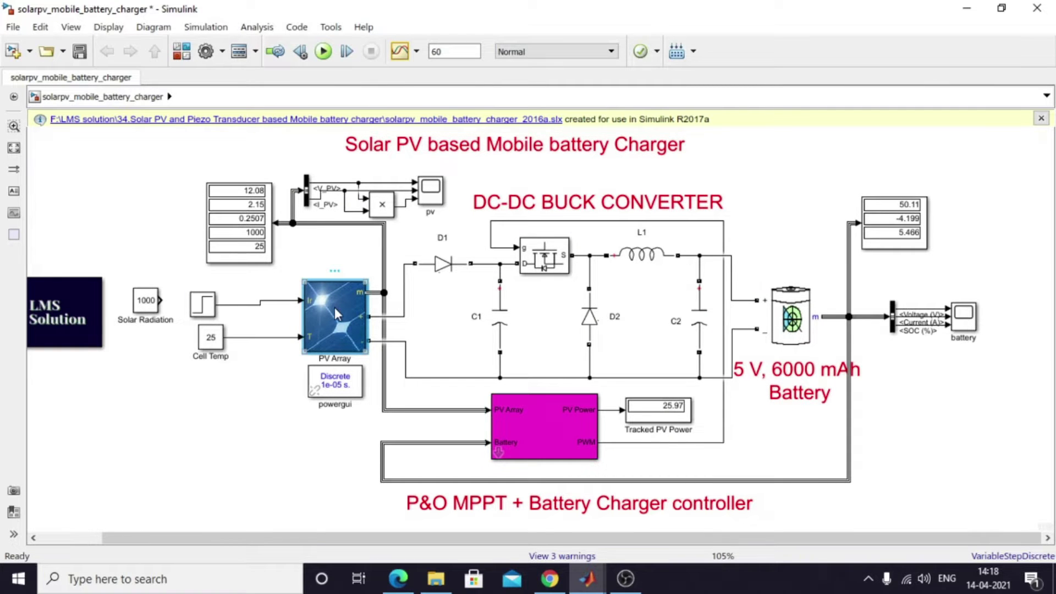
Set the PV Array block's parallel strings to 1 and apply the change
{"action": "double_click", "coordinate": [335, 309]}
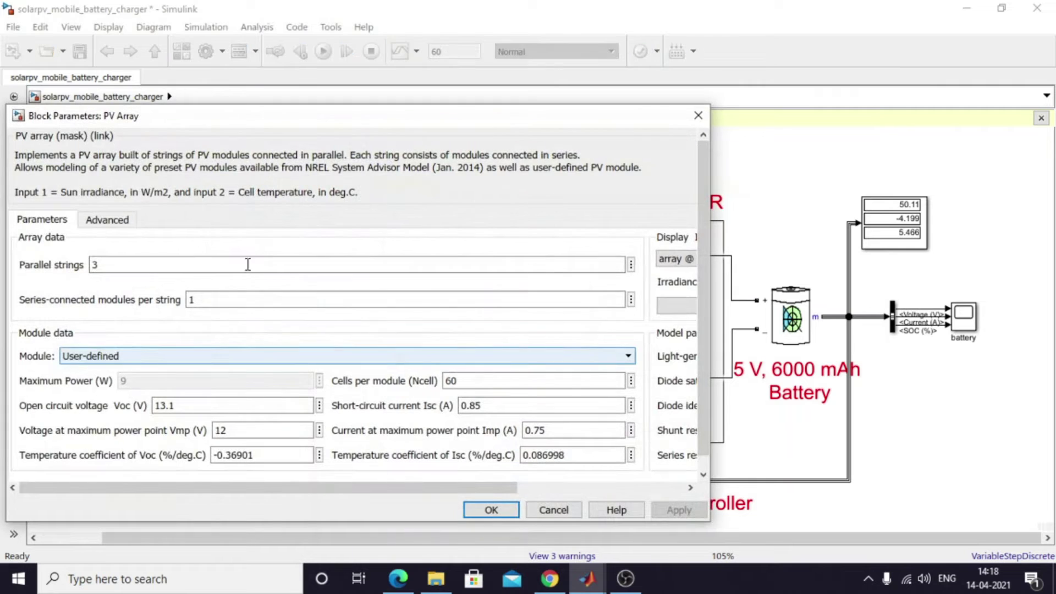
{"action": "left_click_drag", "start_coordinate": [169, 117], "coordinate": [309, 61]}
{"action": "left_click", "coordinate": [256, 204]}
{"action": "key", "text": "BackSpace"}
{"action": "type", "text": "1"}
{"action": "left_click", "coordinate": [814, 449]}
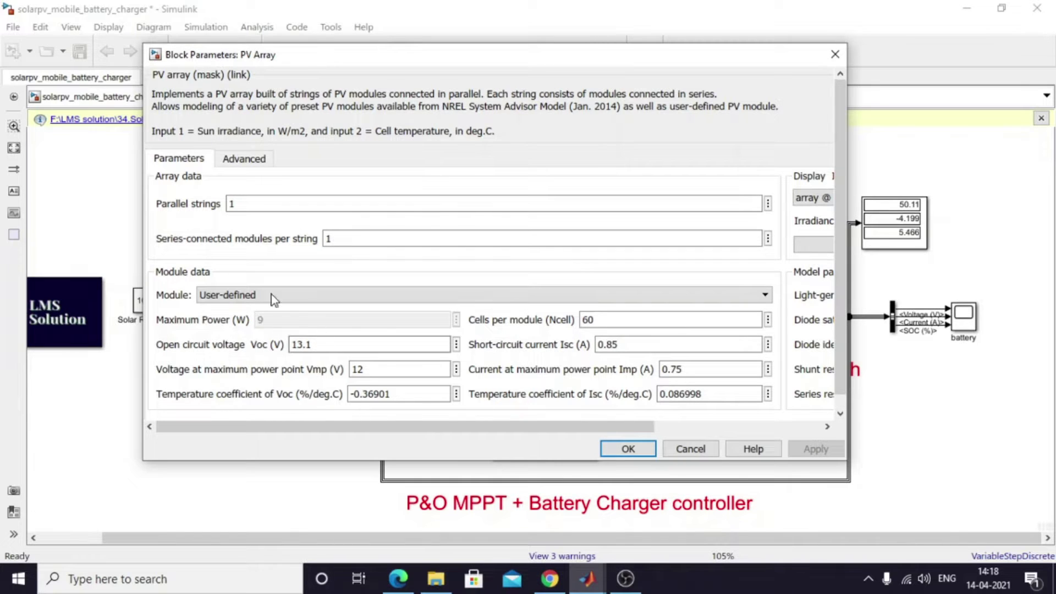
Review the PV module's open circuit voltage and its maximum power point current and voltage, and close the block parameters
{"action": "left_click", "coordinate": [333, 344]}
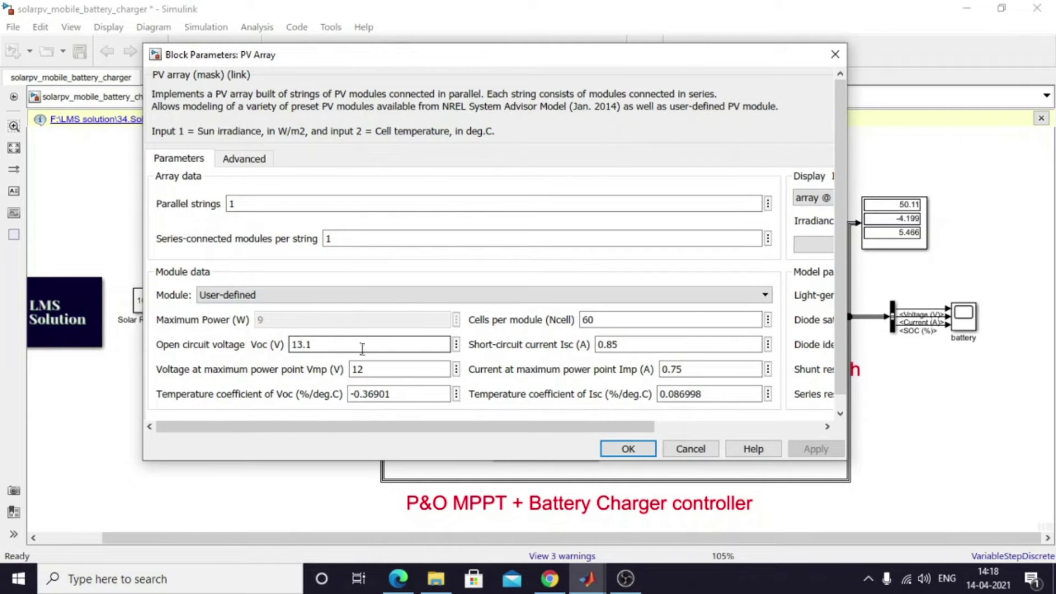
{"action": "left_click_drag", "start_coordinate": [663, 370], "coordinate": [680, 370]}
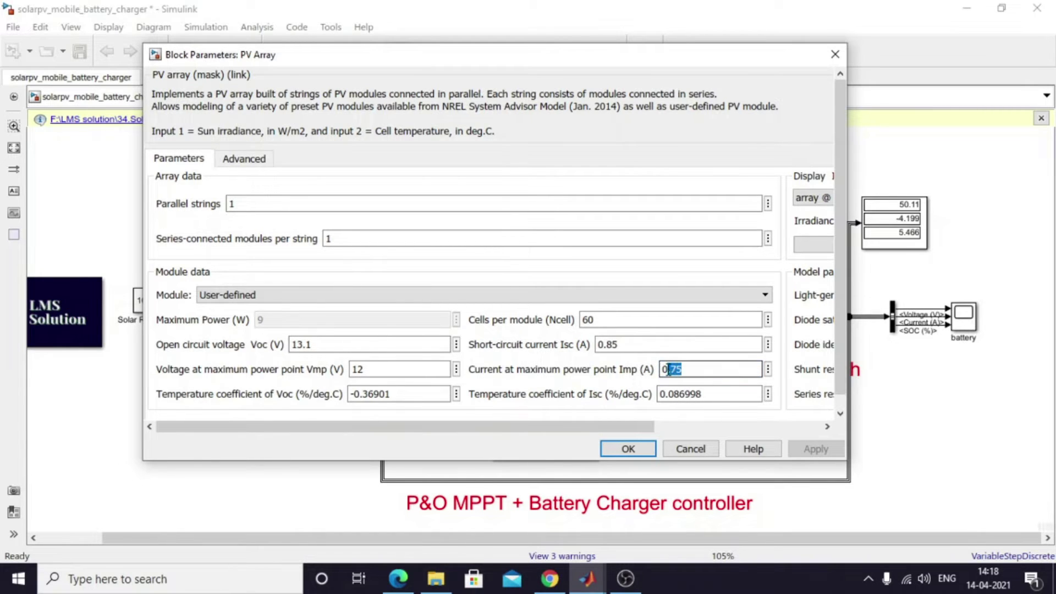
{"action": "double_click", "coordinate": [357, 369]}
{"action": "left_click", "coordinate": [351, 369]}
{"action": "left_click", "coordinate": [627, 448]}
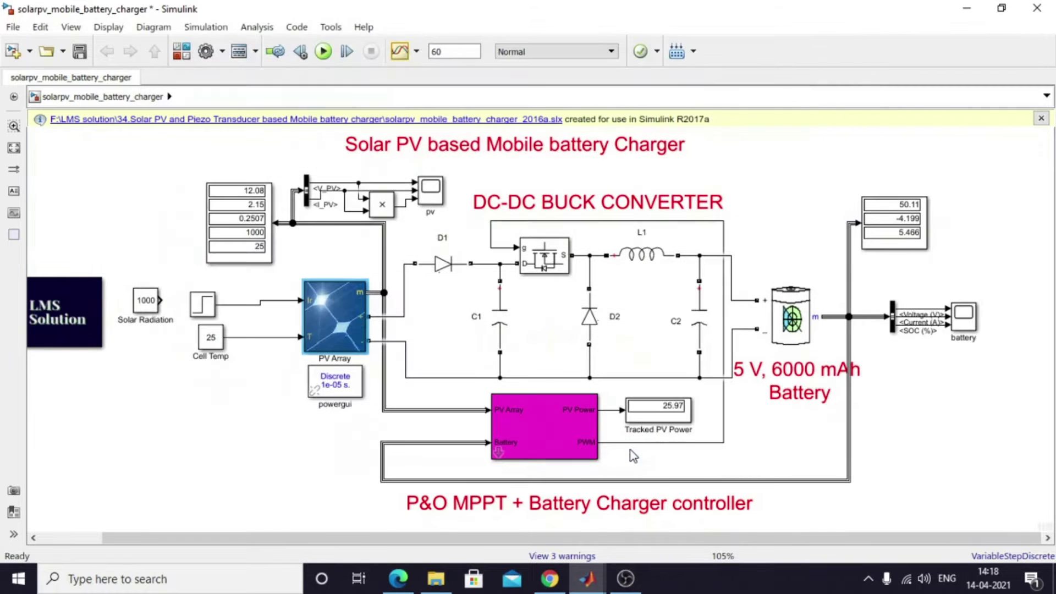
{"action": "left_click", "coordinate": [261, 201]}
{"action": "left_click", "coordinate": [908, 220]}
{"action": "left_click", "coordinate": [236, 327]}
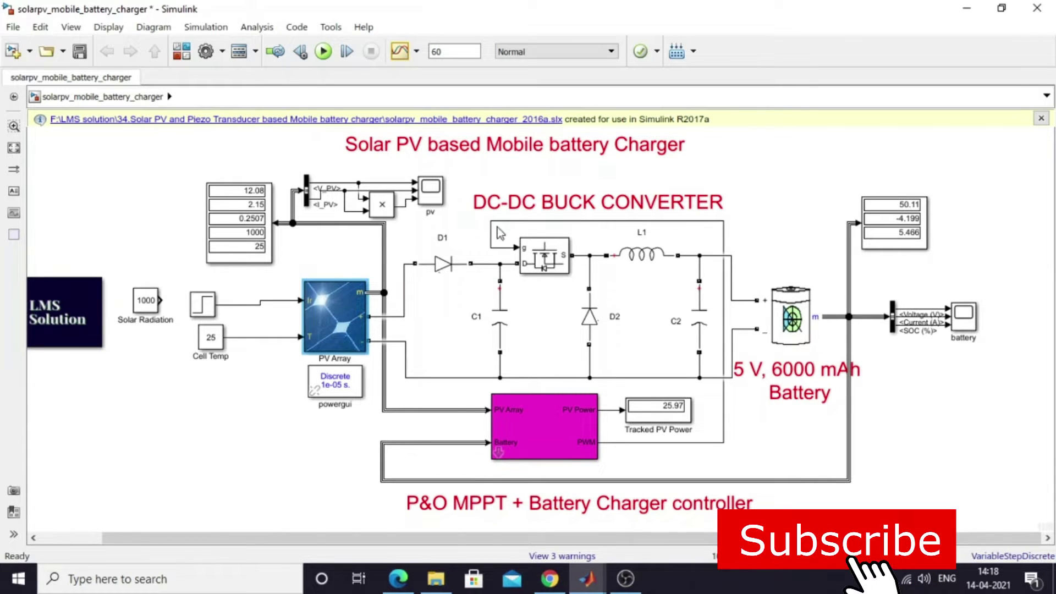
{"action": "left_click", "coordinate": [548, 214]}
{"action": "left_click", "coordinate": [646, 272]}
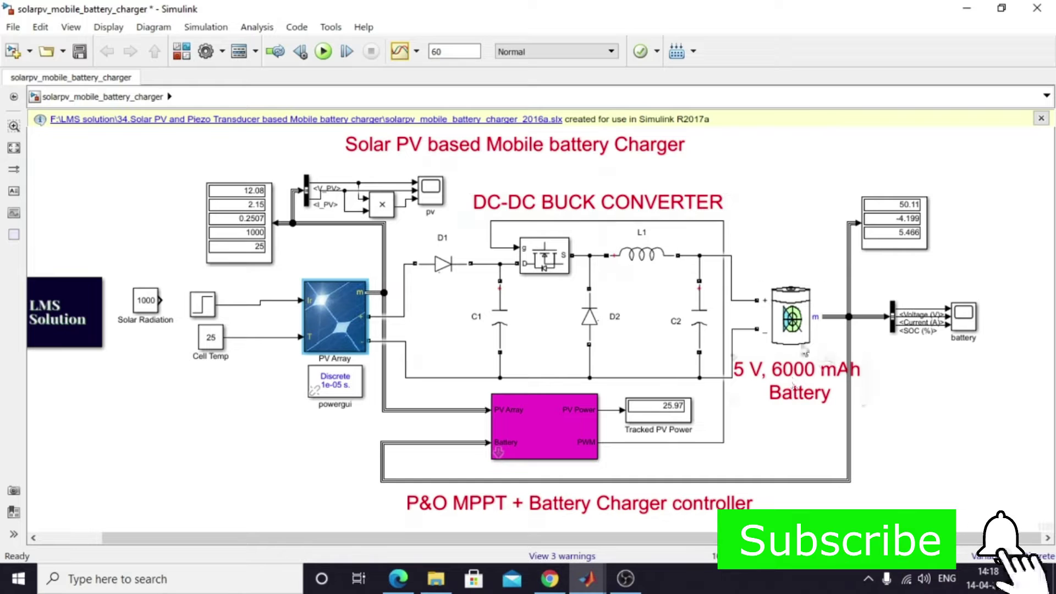
{"action": "left_click", "coordinate": [767, 344]}
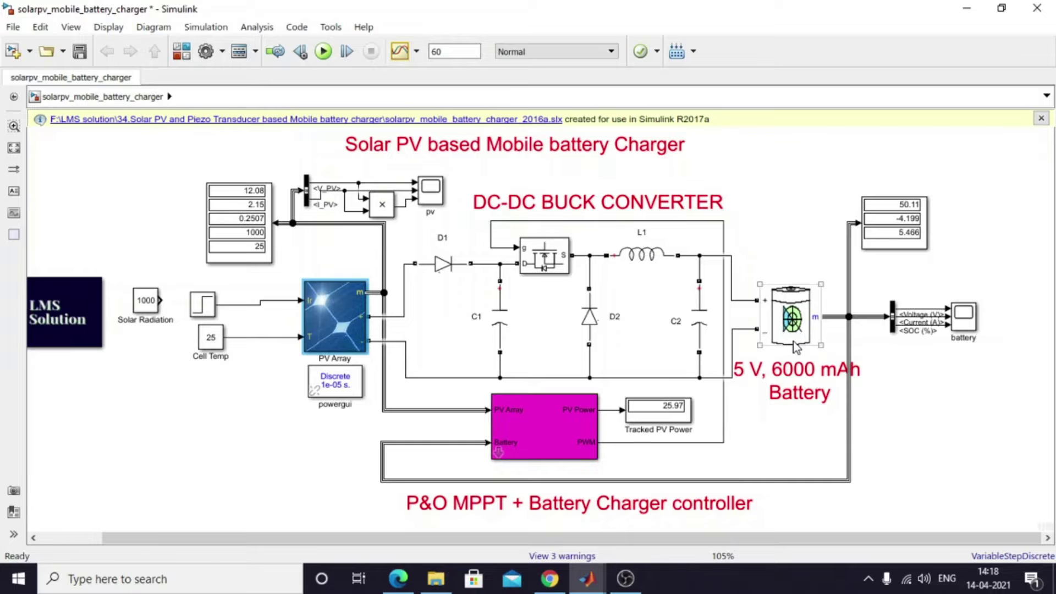
Review the Battery block's rated capacity and initial state-of-charge, and close its parameters
{"action": "left_click", "coordinate": [803, 326]}
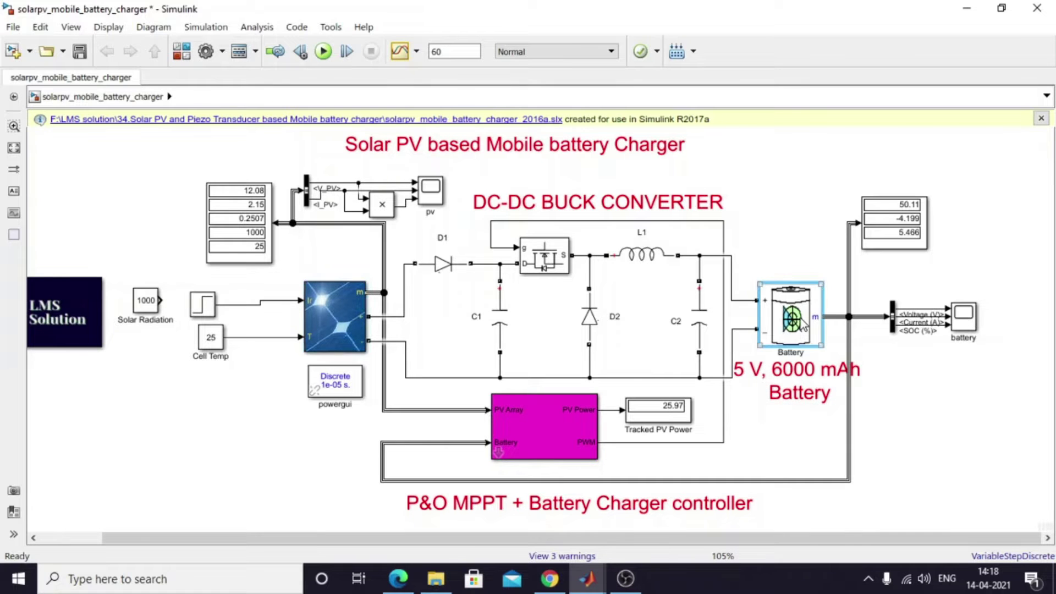
{"action": "double_click", "coordinate": [803, 326]}
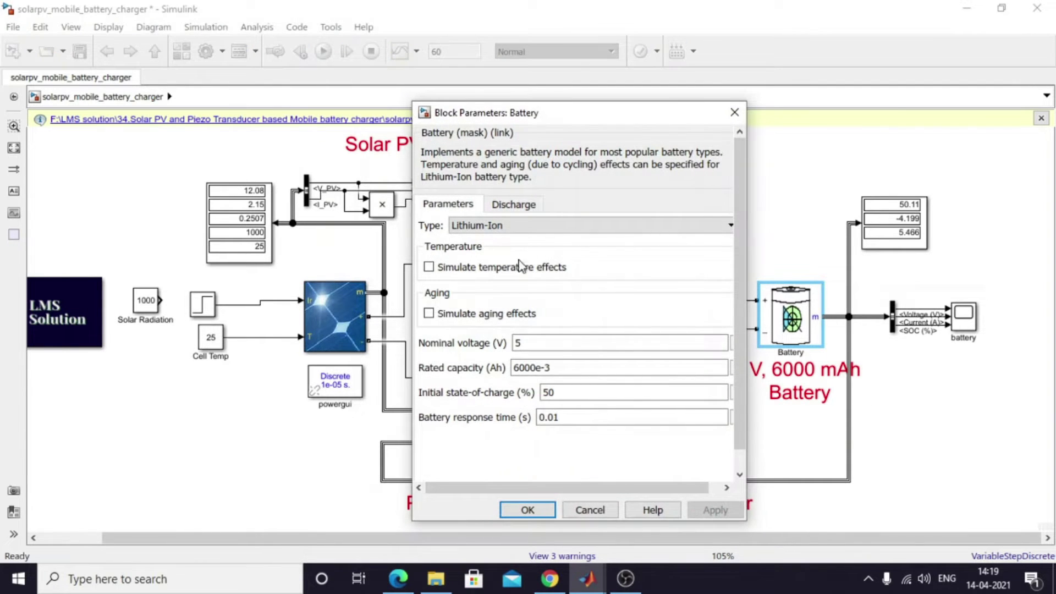
{"action": "double_click", "coordinate": [544, 368]}
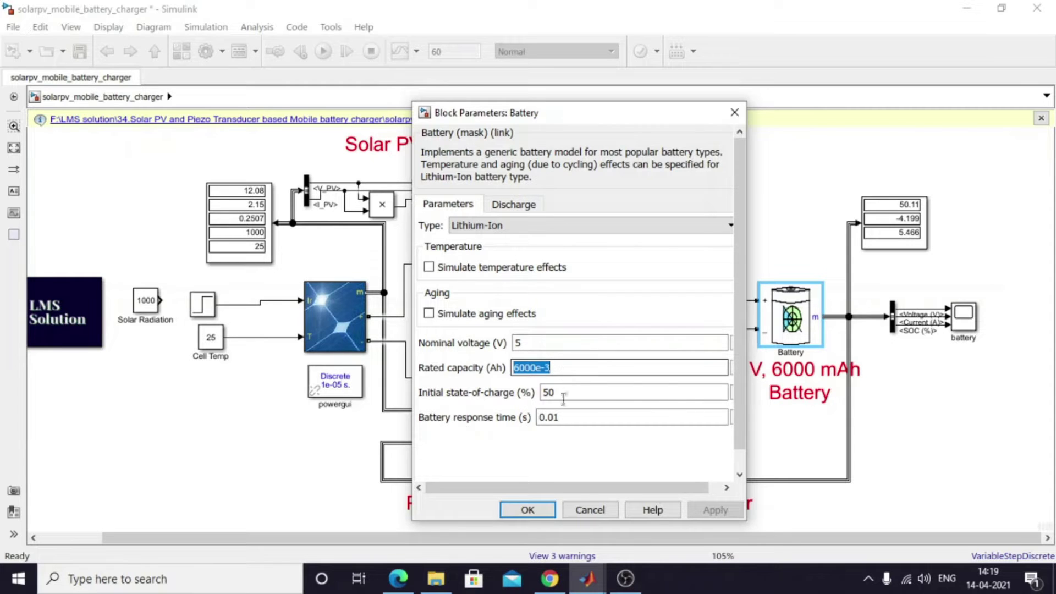
{"action": "double_click", "coordinate": [567, 393]}
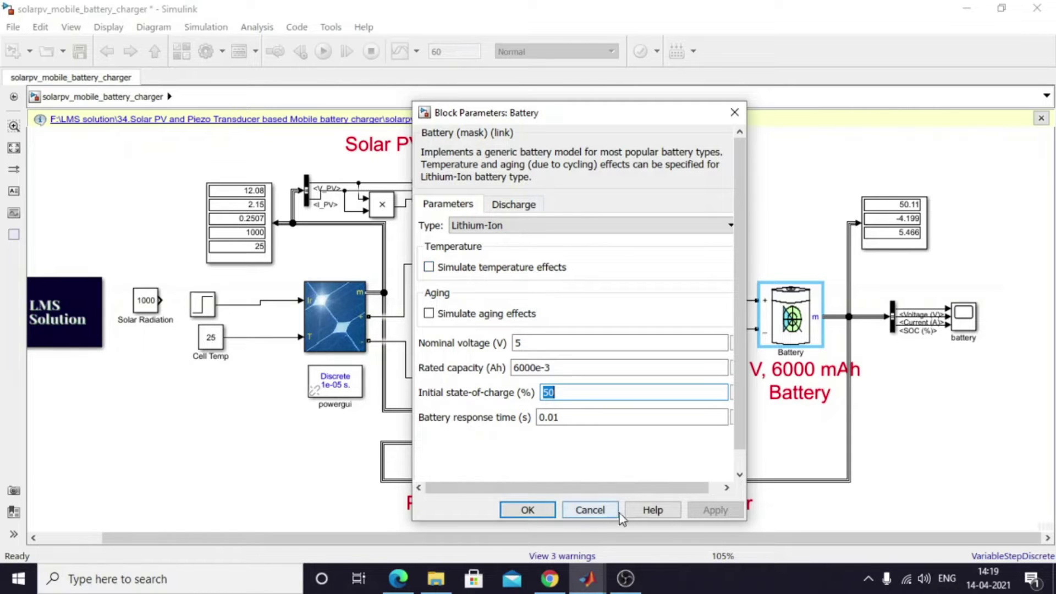
{"action": "left_click", "coordinate": [527, 510]}
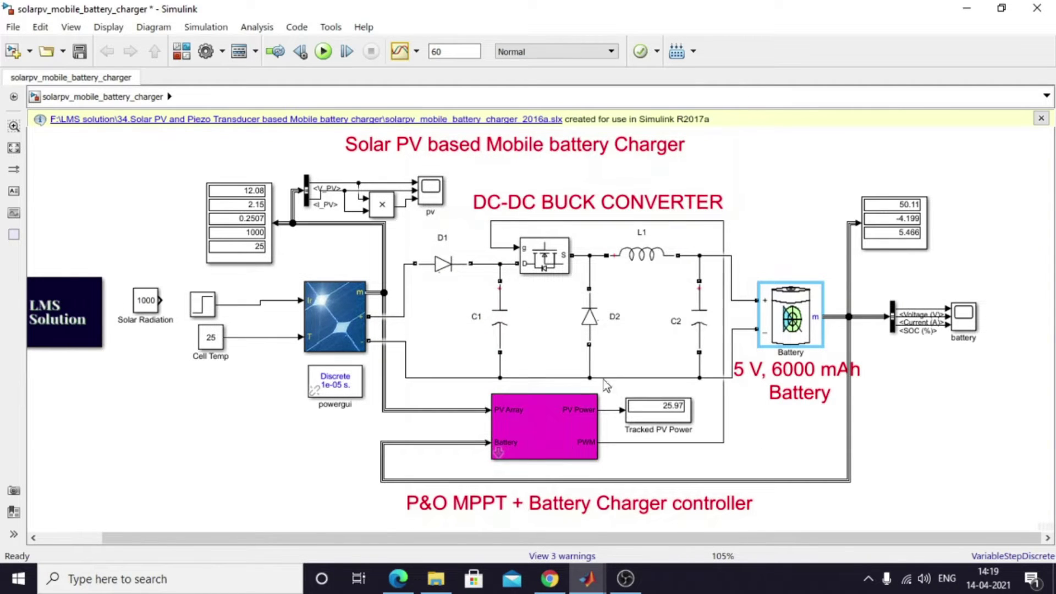
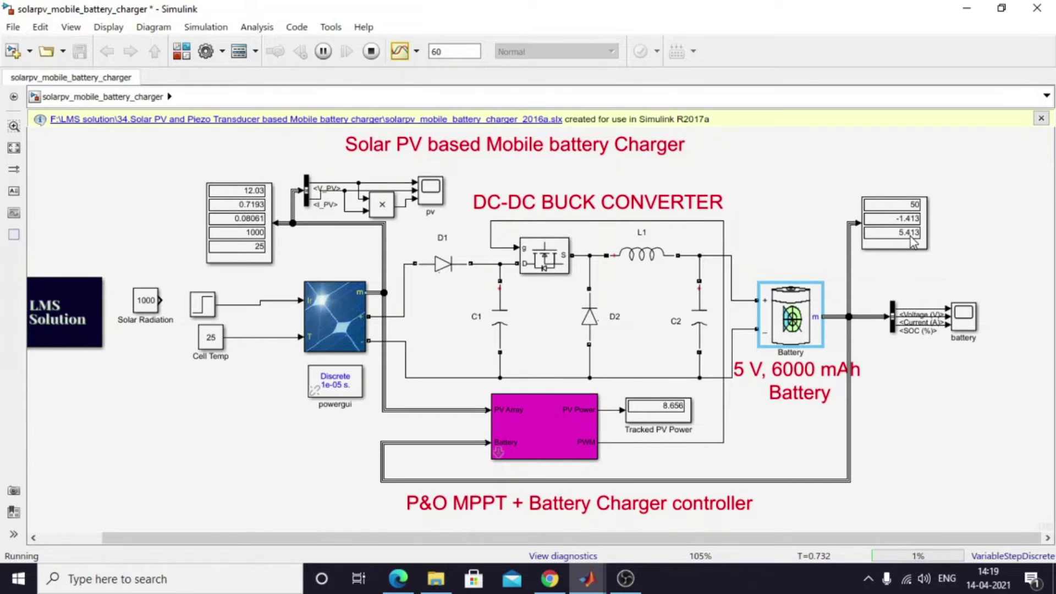
Inspect the Battery block's discharge parameters and close them without changes
{"action": "double_click", "coordinate": [792, 322]}
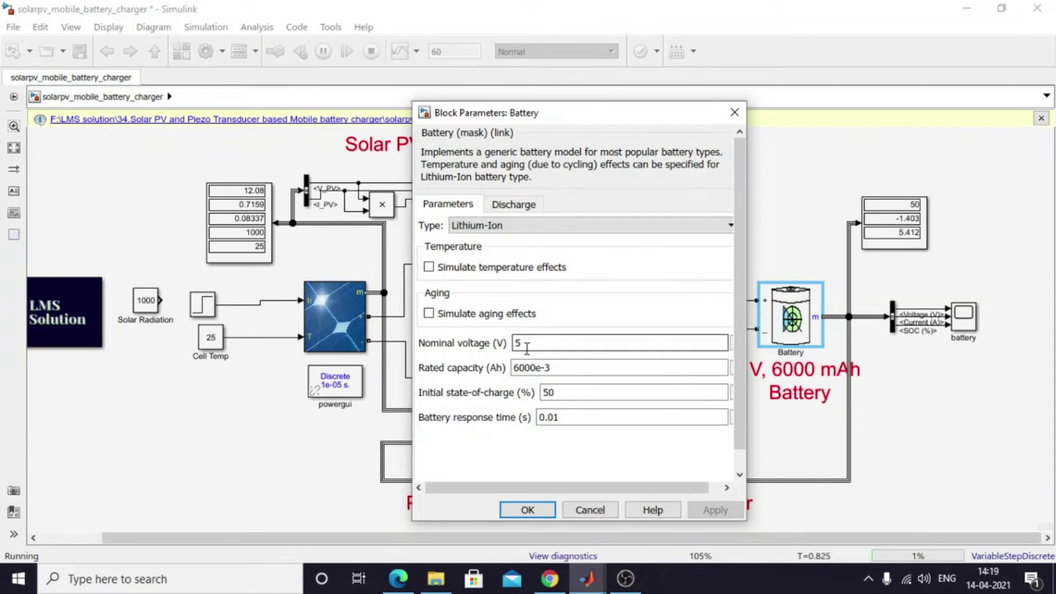
{"action": "left_click", "coordinate": [512, 207]}
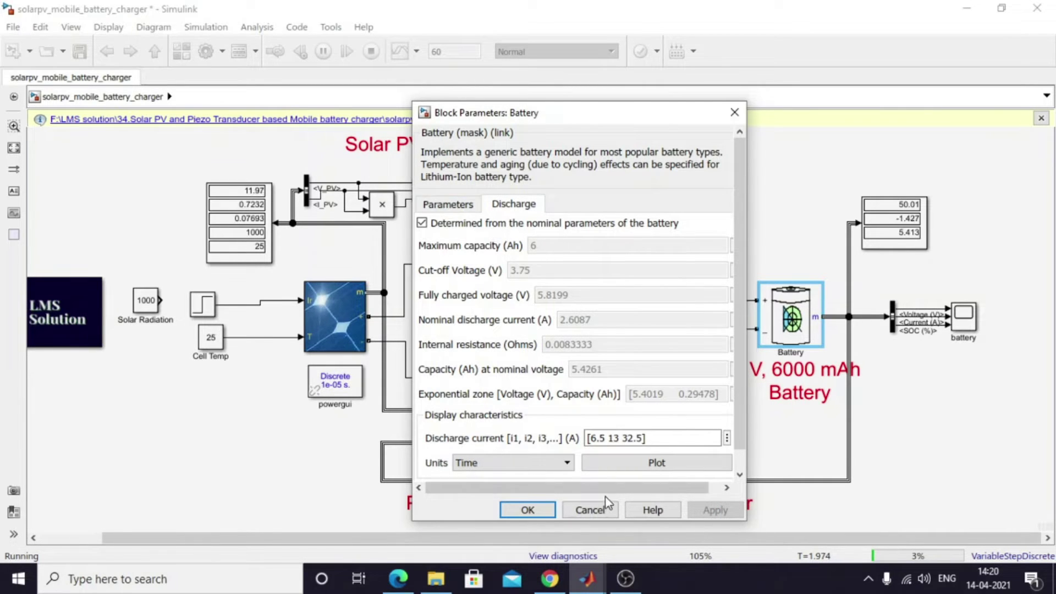
{"action": "left_click", "coordinate": [599, 513]}
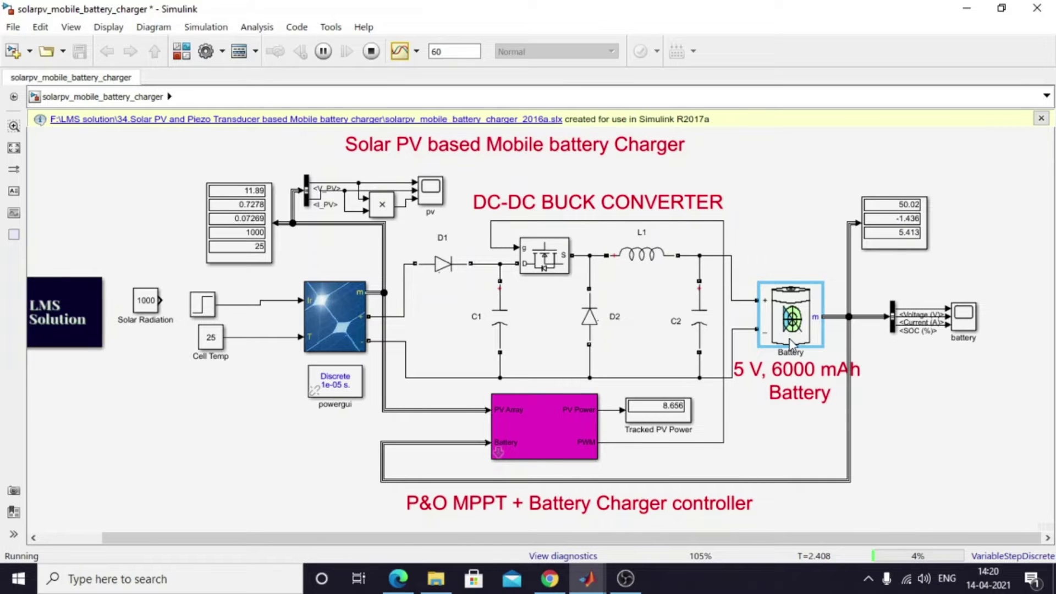
Bring up the battery and pv scopes and place them side by side to examine the waveforms
{"action": "mouse_move", "coordinate": [586, 579]}
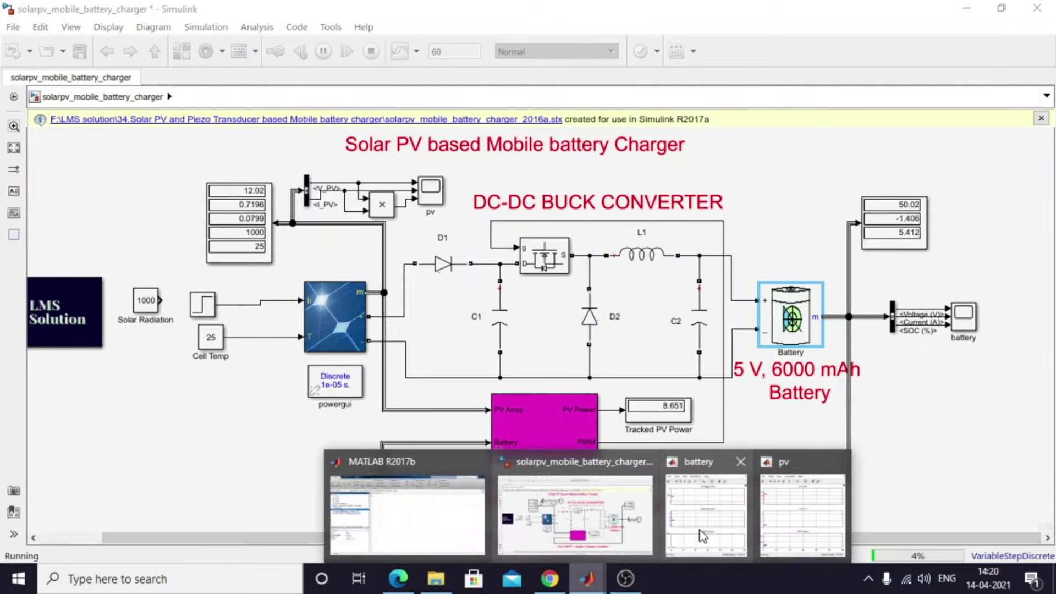
{"action": "left_click", "coordinate": [701, 531]}
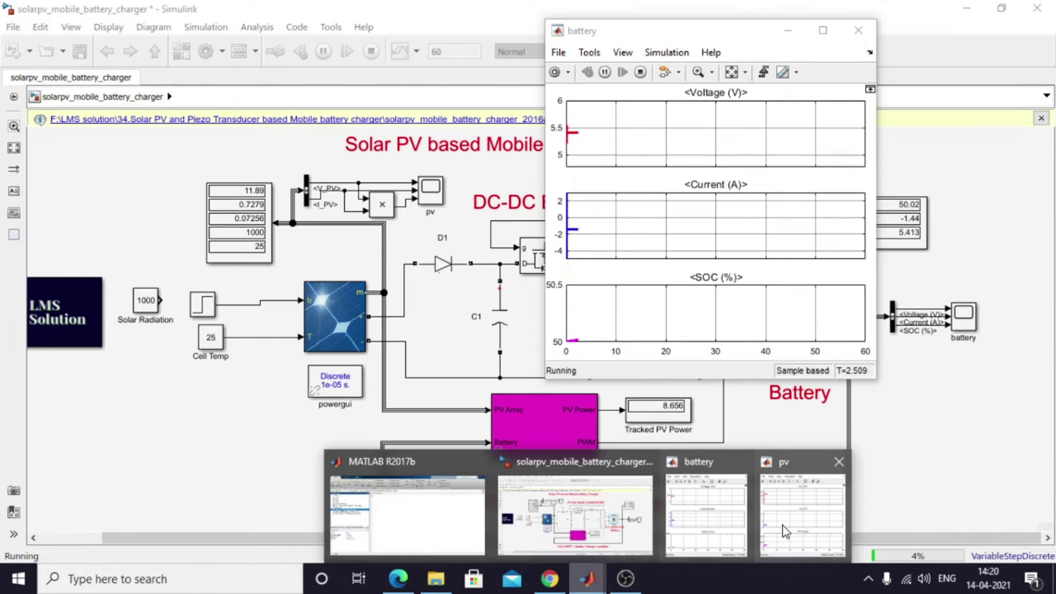
{"action": "left_click", "coordinate": [783, 526]}
{"action": "left_click_drag", "start_coordinate": [319, 57], "coordinate": [321, 22]}
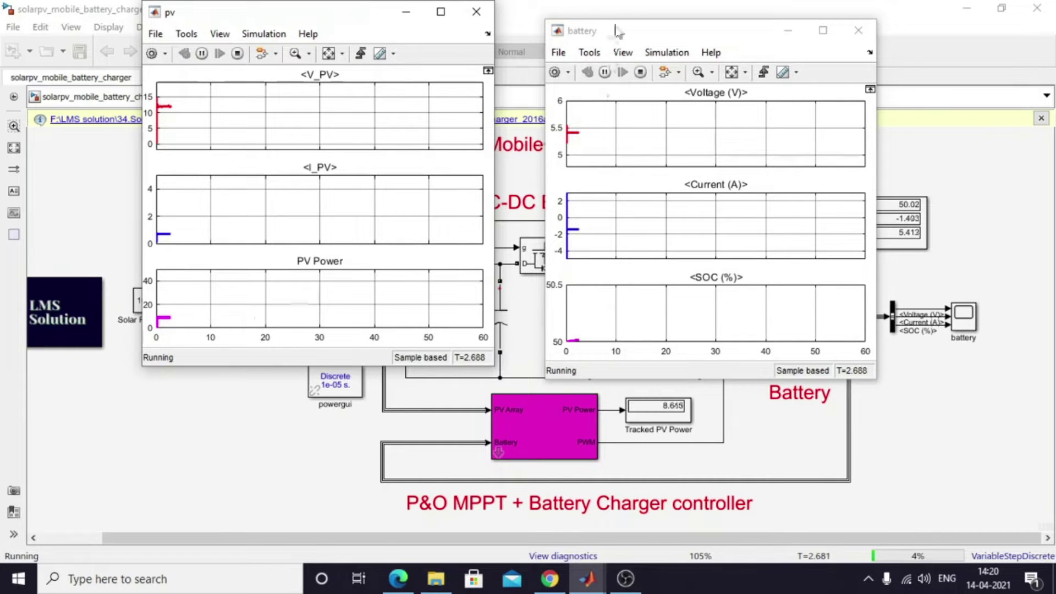
{"action": "left_click_drag", "start_coordinate": [623, 39], "coordinate": [592, 20]}
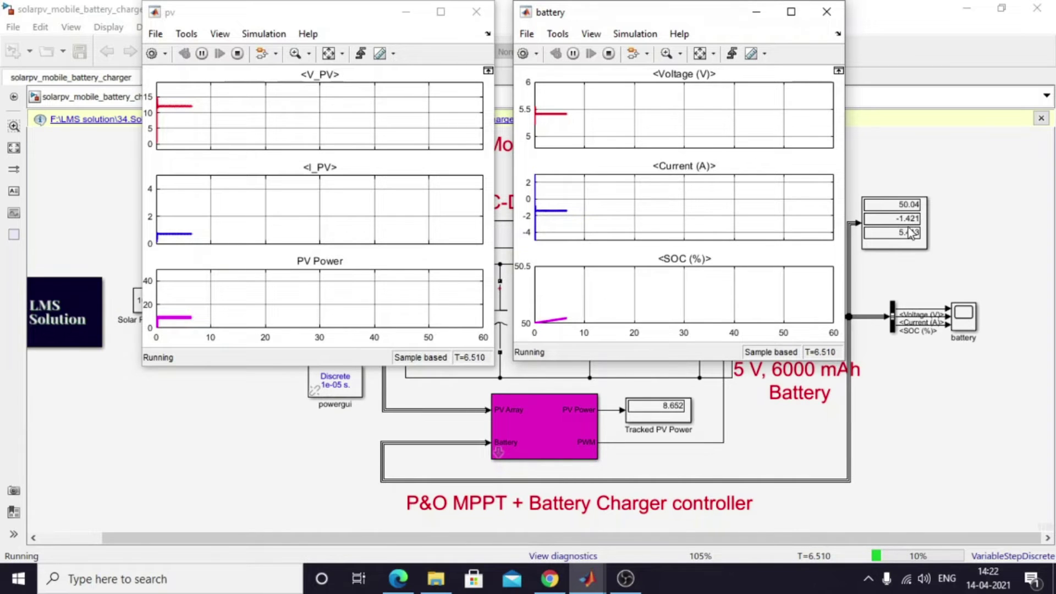
Stop the running simulation and set the PV Array block's parallel strings to 5
{"action": "left_click", "coordinate": [299, 427]}
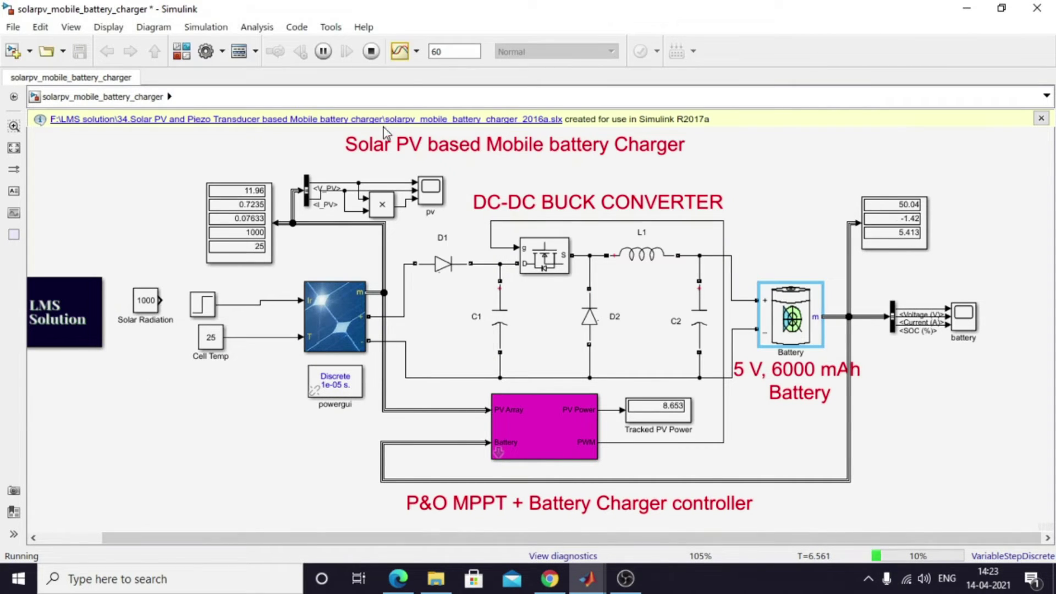
{"action": "left_click", "coordinate": [371, 51]}
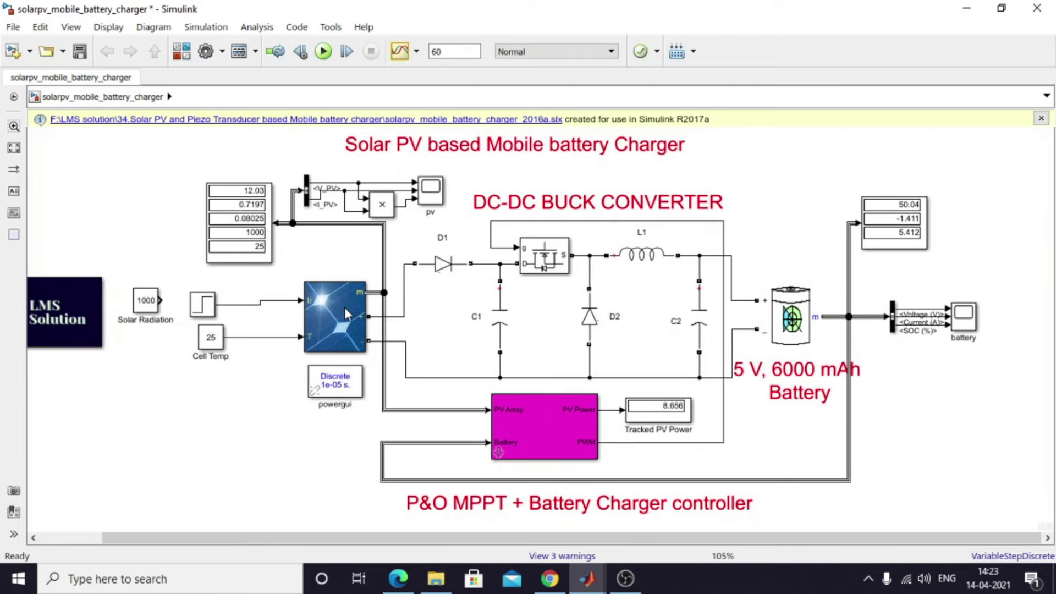
{"action": "left_click", "coordinate": [345, 309]}
{"action": "double_click", "coordinate": [344, 307]}
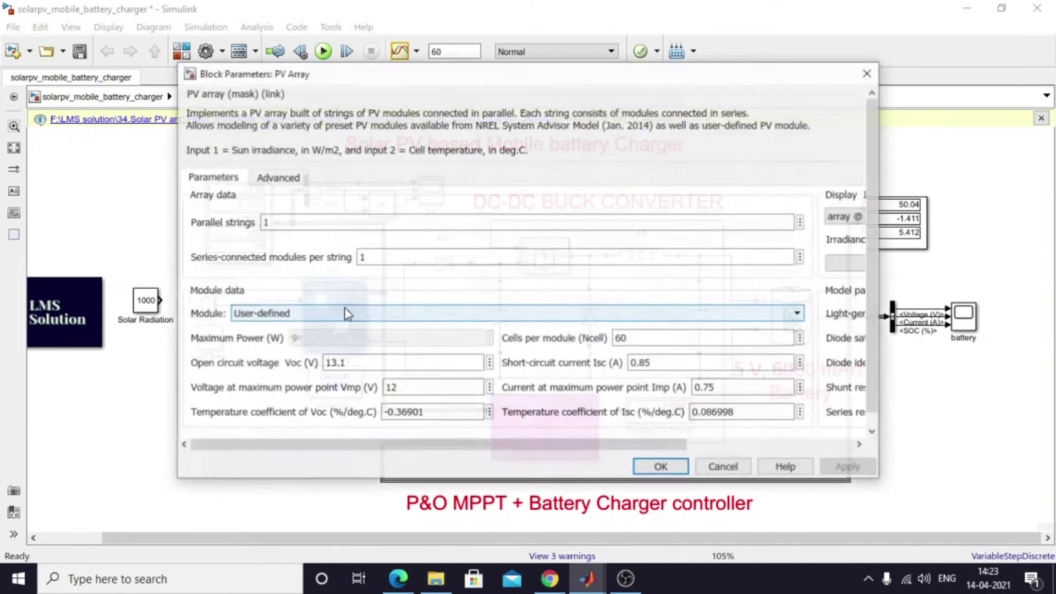
{"action": "left_click_drag", "start_coordinate": [159, 121], "coordinate": [330, 78]}
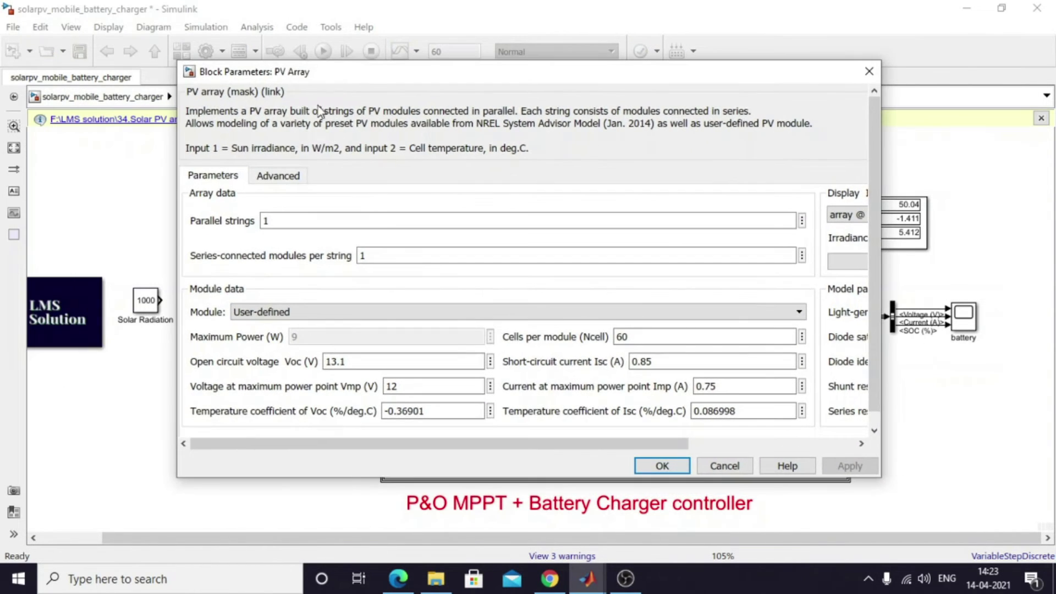
{"action": "double_click", "coordinate": [280, 220]}
{"action": "type", "text": "5"}
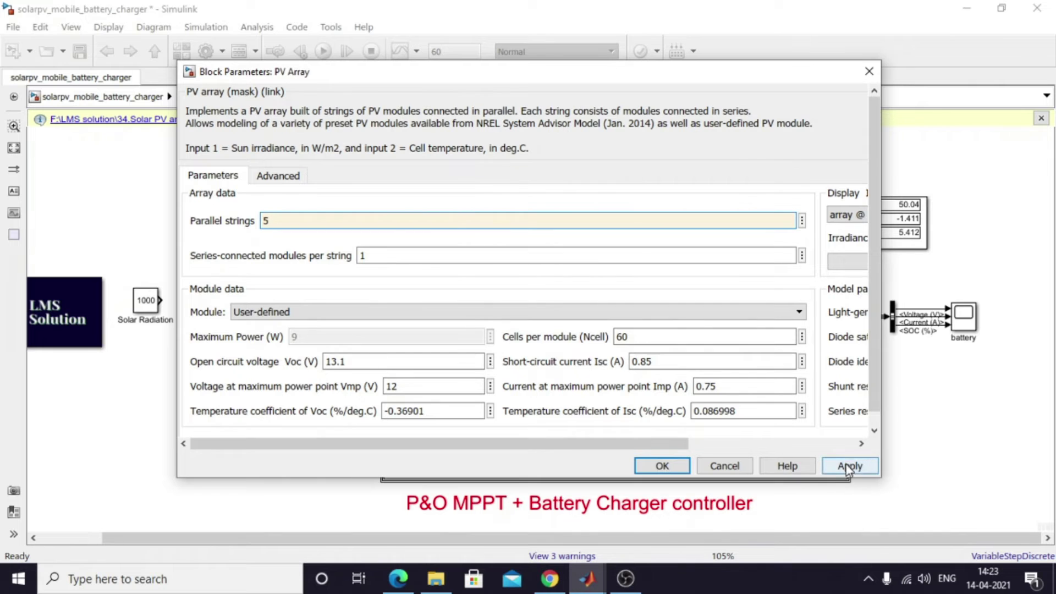
{"action": "left_click", "coordinate": [657, 466]}
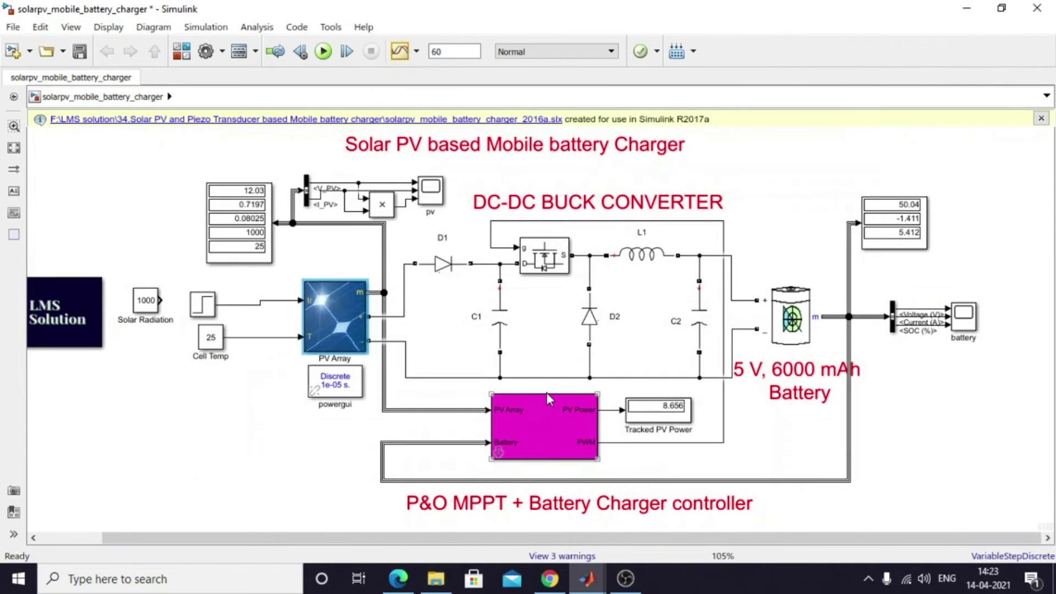
Run the simulation and display the pv scope beside the battery scope
{"action": "left_click", "coordinate": [323, 52]}
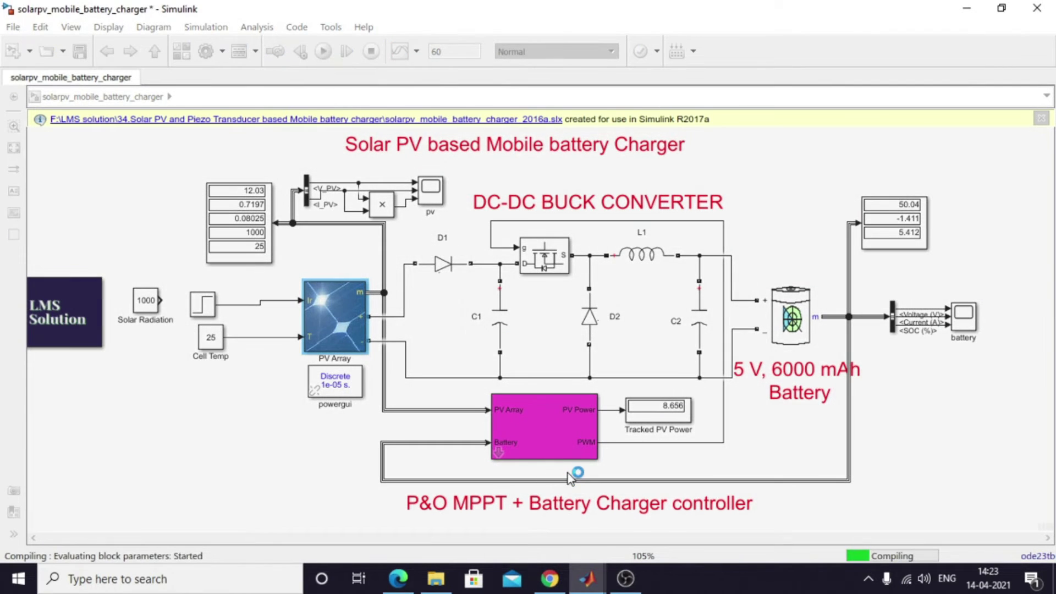
{"action": "mouse_move", "coordinate": [586, 587]}
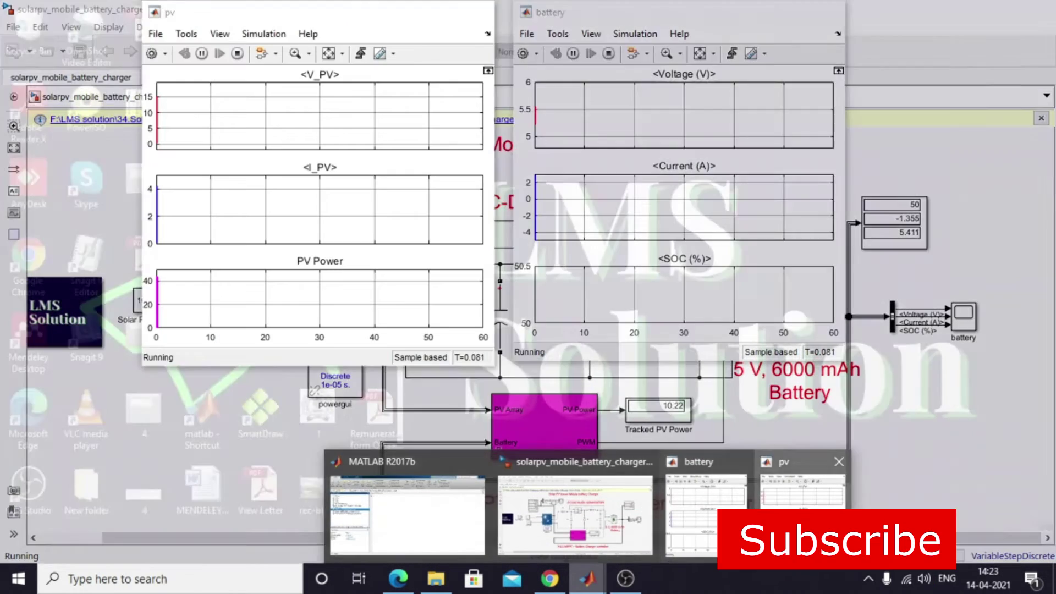
{"action": "left_click", "coordinate": [787, 497]}
{"action": "left_click_drag", "start_coordinate": [348, 19], "coordinate": [331, 23]}
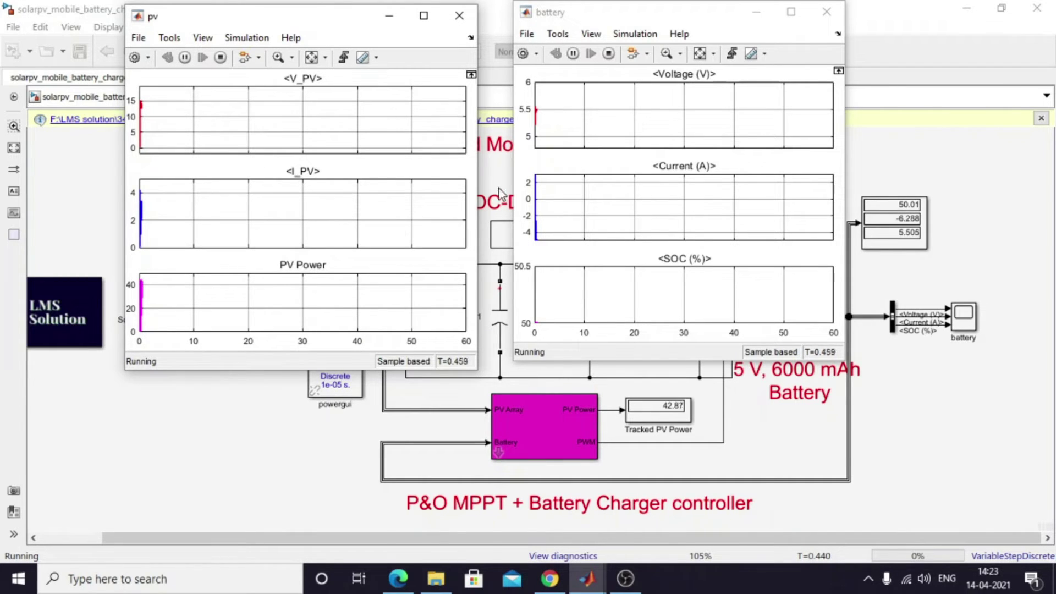
Set the minimum Y-limit of the Current display in the battery scope to -8
{"action": "right_click", "coordinate": [628, 215]}
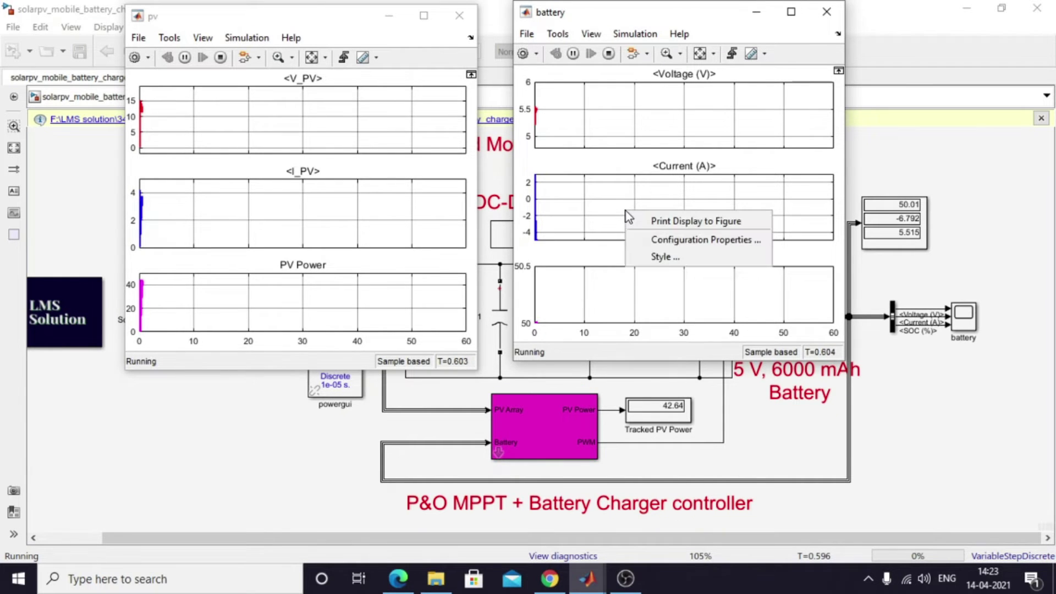
{"action": "left_click", "coordinate": [667, 239]}
{"action": "left_click", "coordinate": [514, 299]}
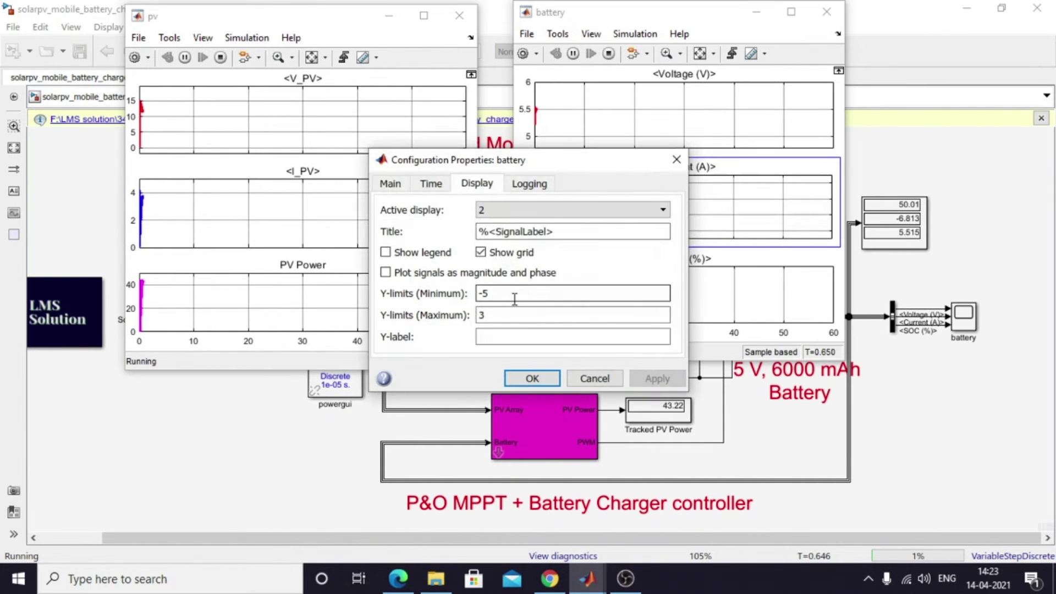
{"action": "type", "text": "-"}
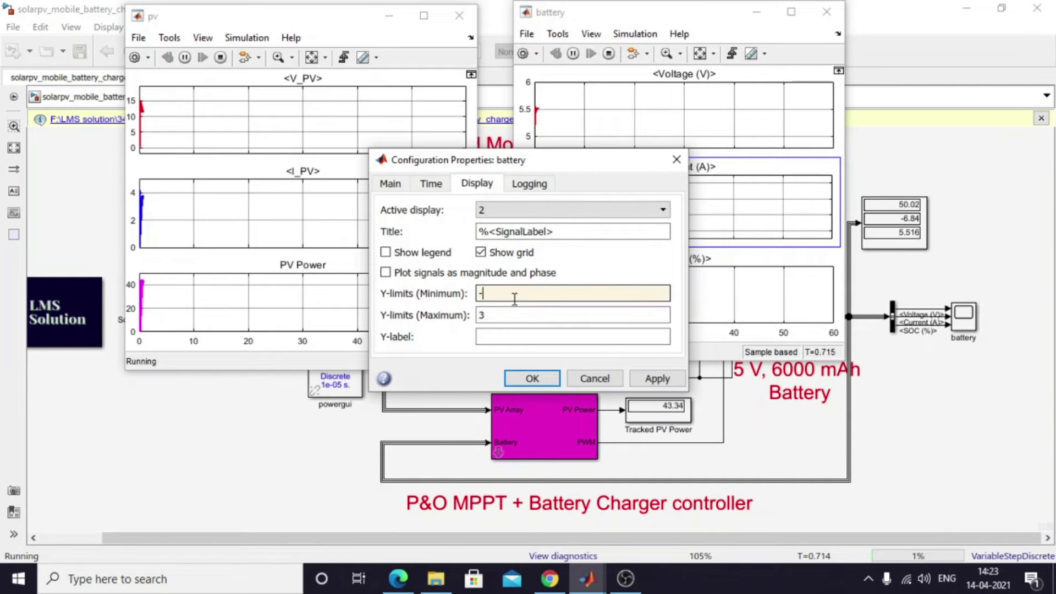
{"action": "type", "text": "8"}
{"action": "left_click", "coordinate": [657, 378]}
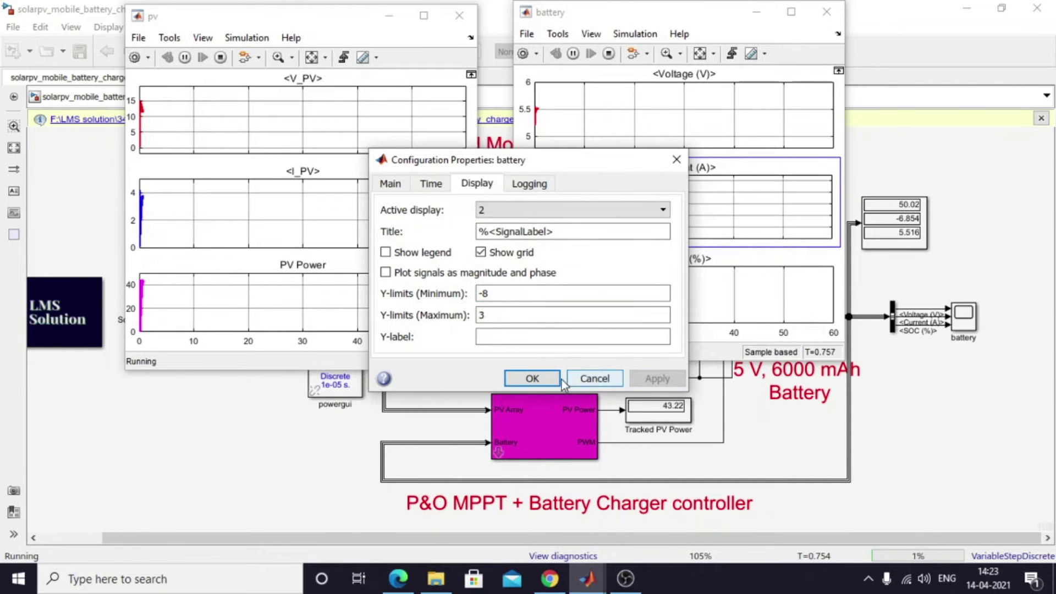
{"action": "left_click", "coordinate": [540, 383]}
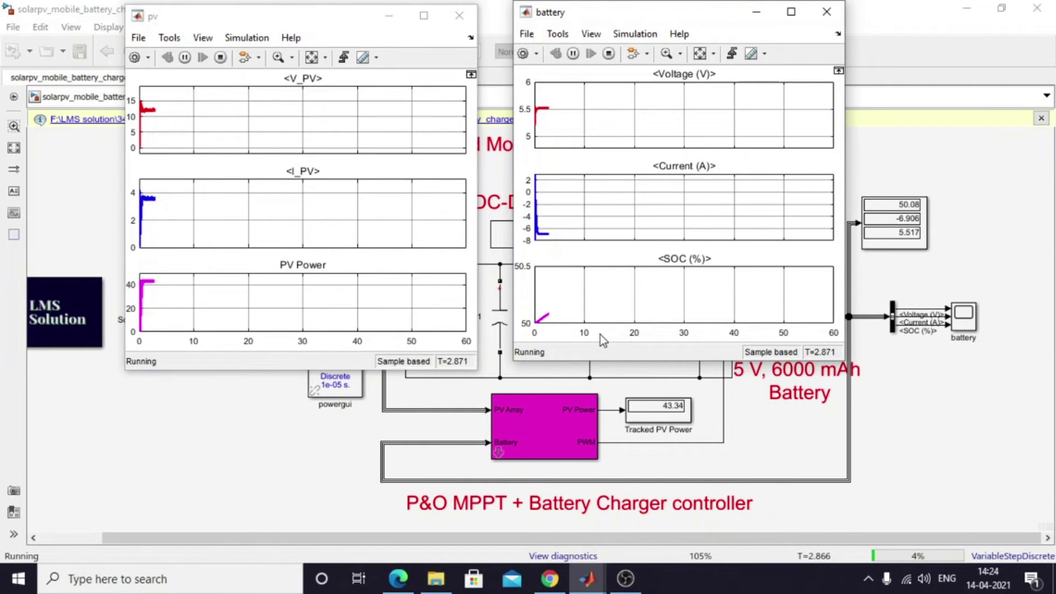
{"action": "mouse_move", "coordinate": [625, 585]}
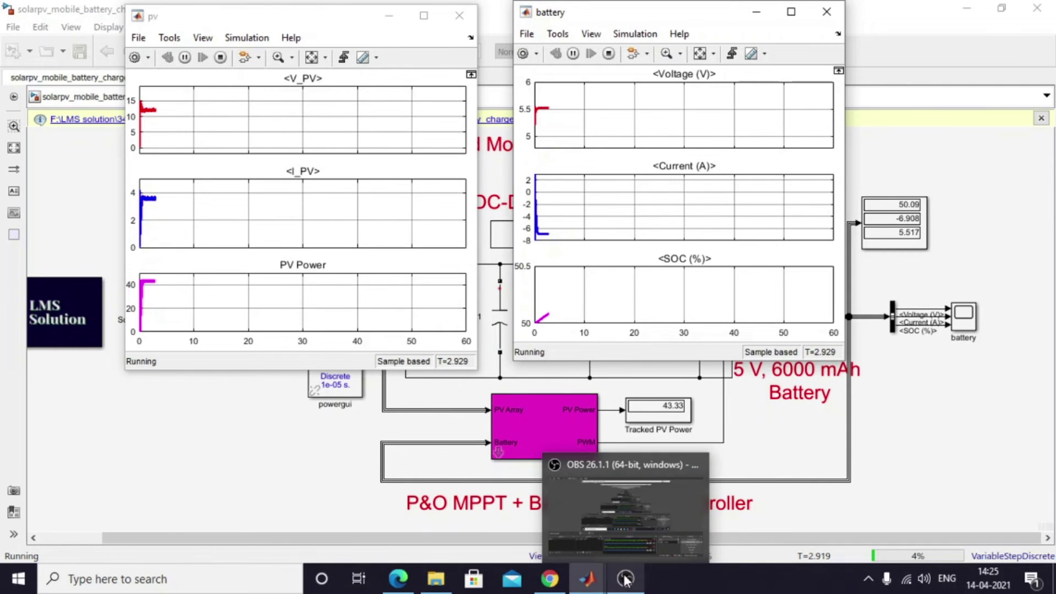
{"action": "left_click", "coordinate": [674, 464]}
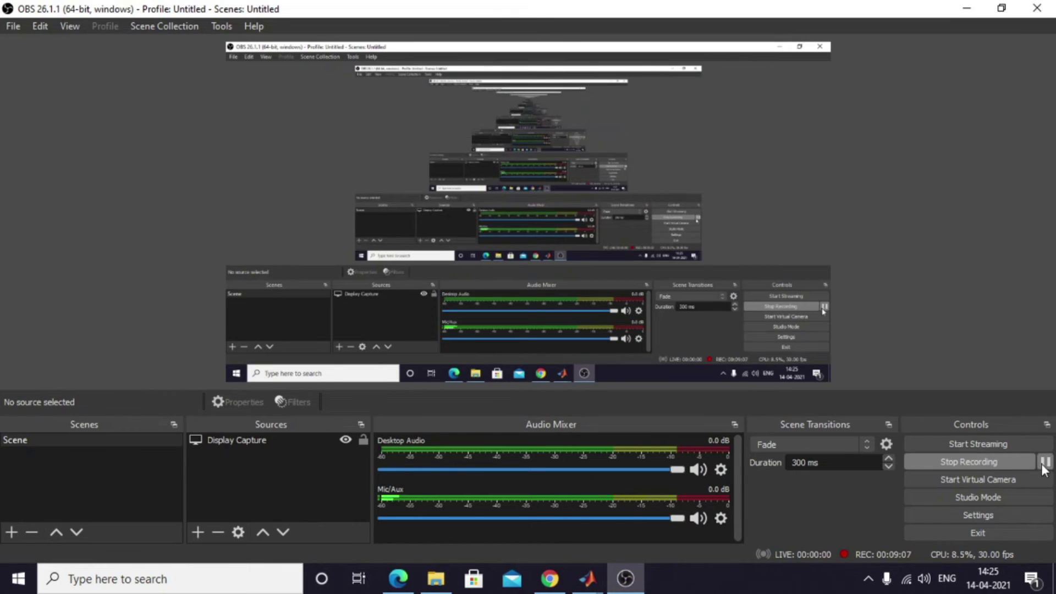
{"action": "left_click", "coordinate": [625, 579]}
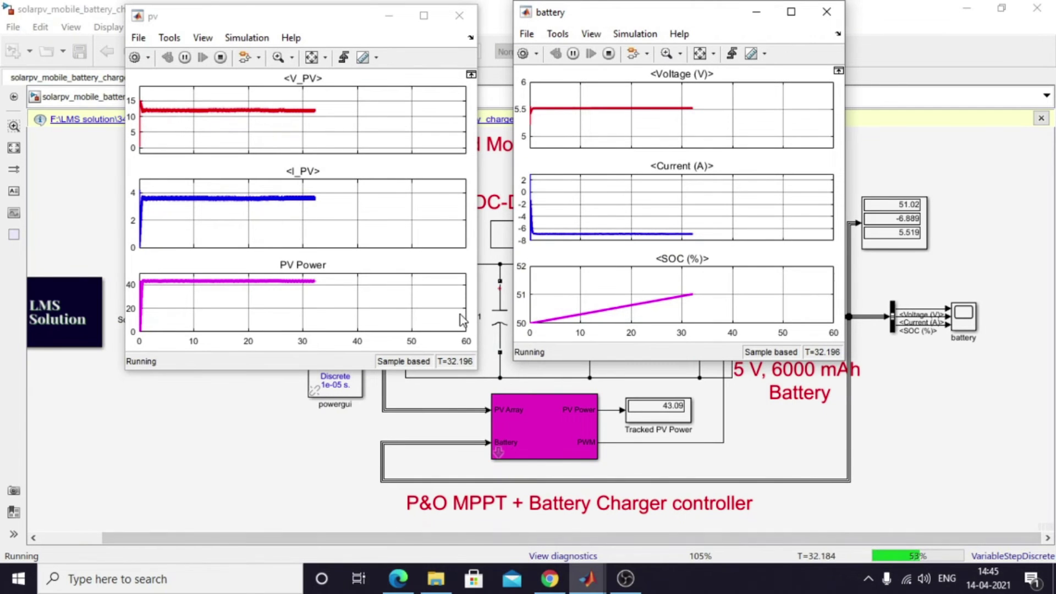
Examine the duty-cycle signal inside the P&O MPPT + Battery Charger controller and trace its PWM output to the buck converter's MOSFET gate
{"action": "left_click", "coordinate": [246, 451]}
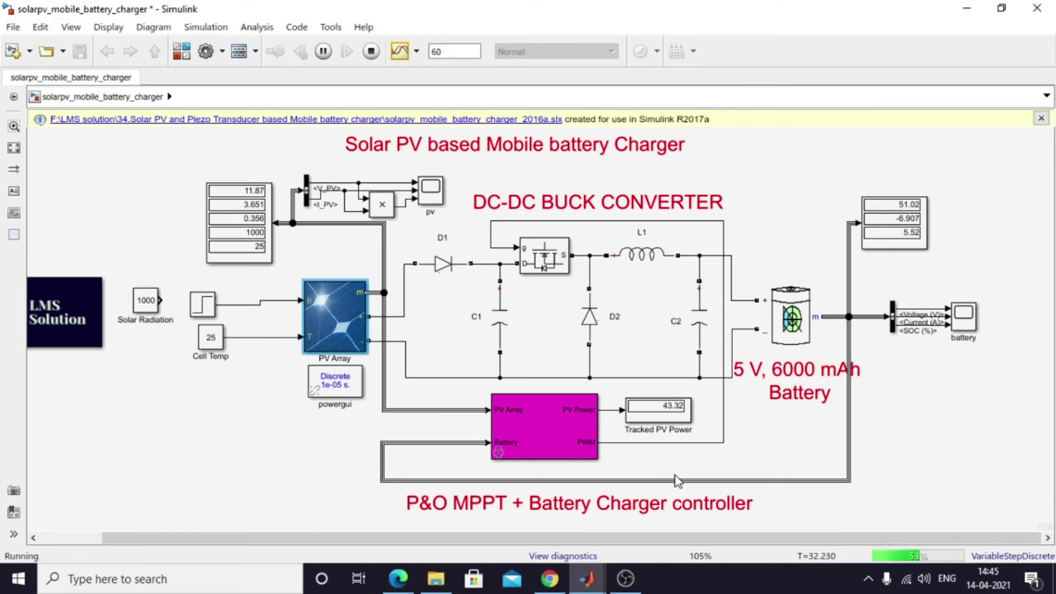
{"action": "double_click", "coordinate": [500, 453]}
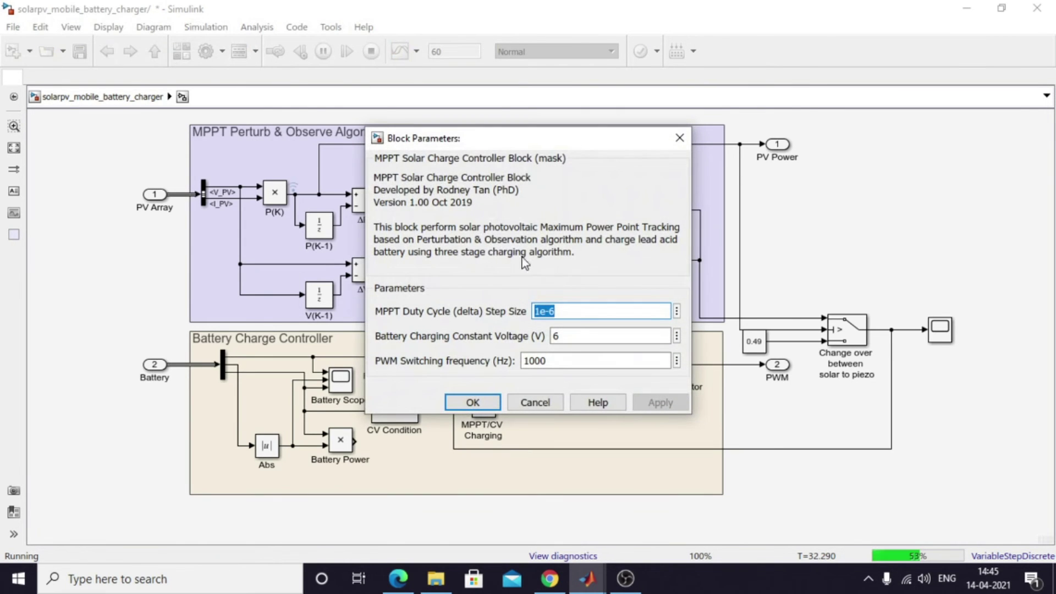
{"action": "left_click", "coordinate": [538, 400]}
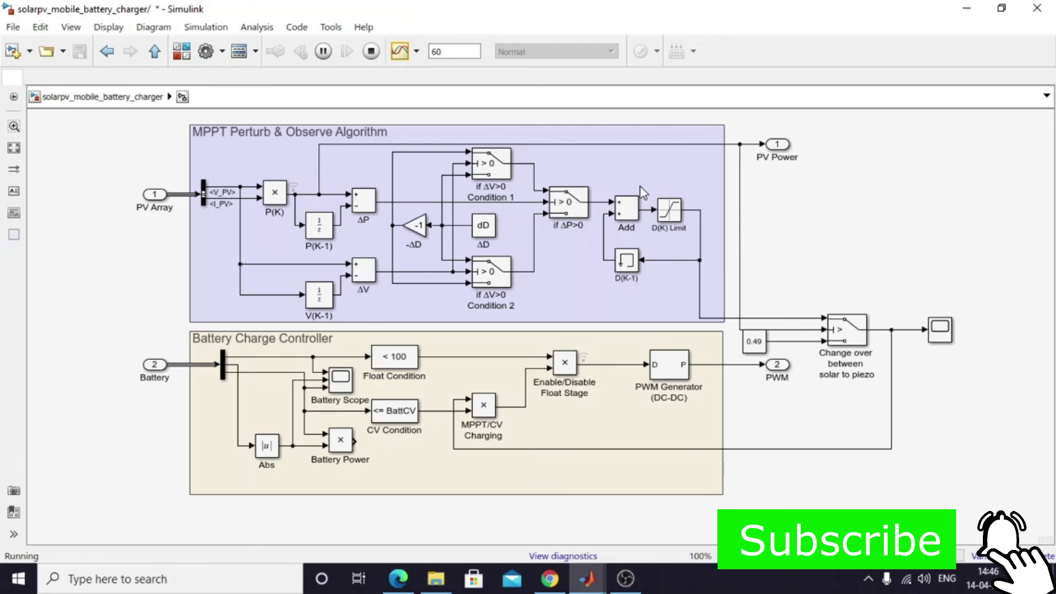
{"action": "left_click", "coordinate": [738, 319]}
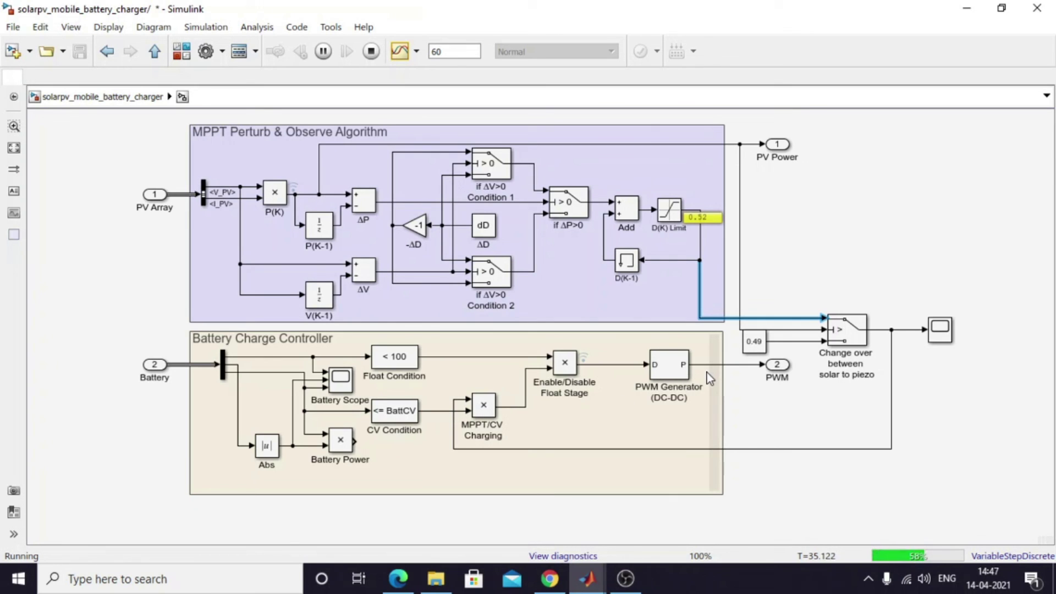
{"action": "left_click", "coordinate": [127, 98]}
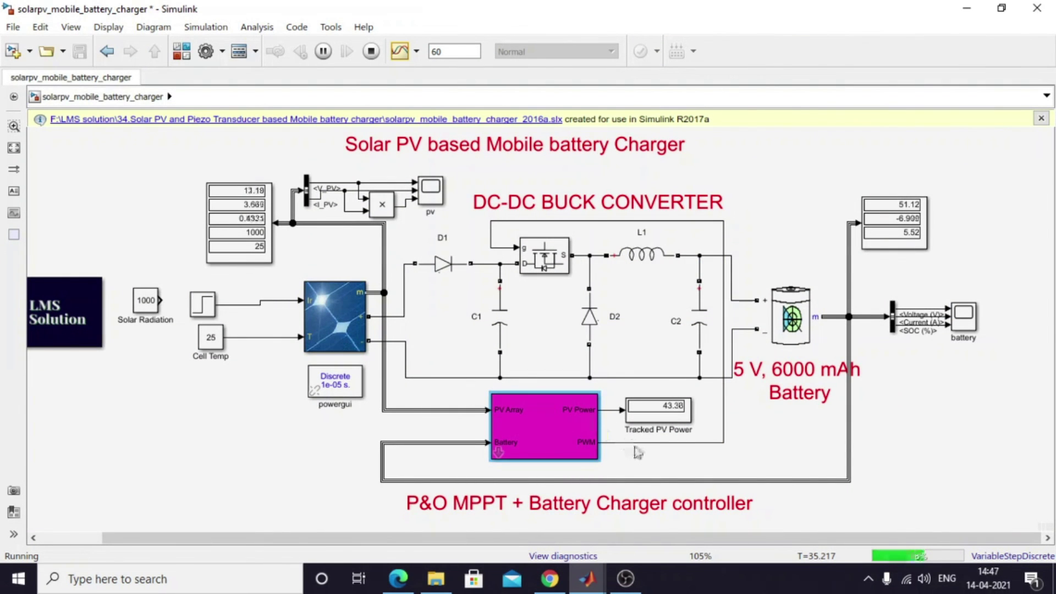
{"action": "left_click", "coordinate": [723, 242]}
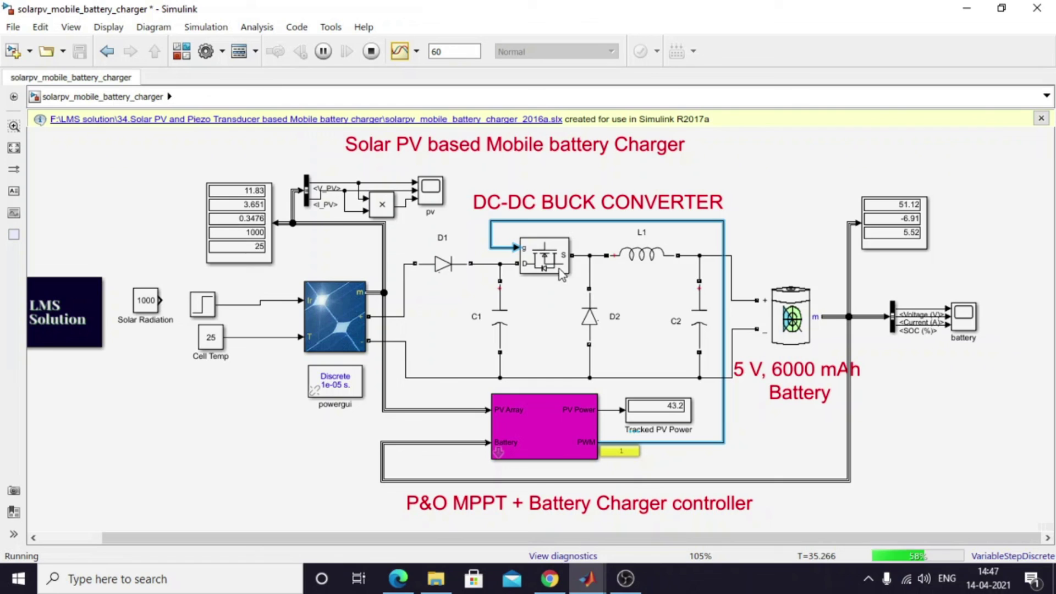